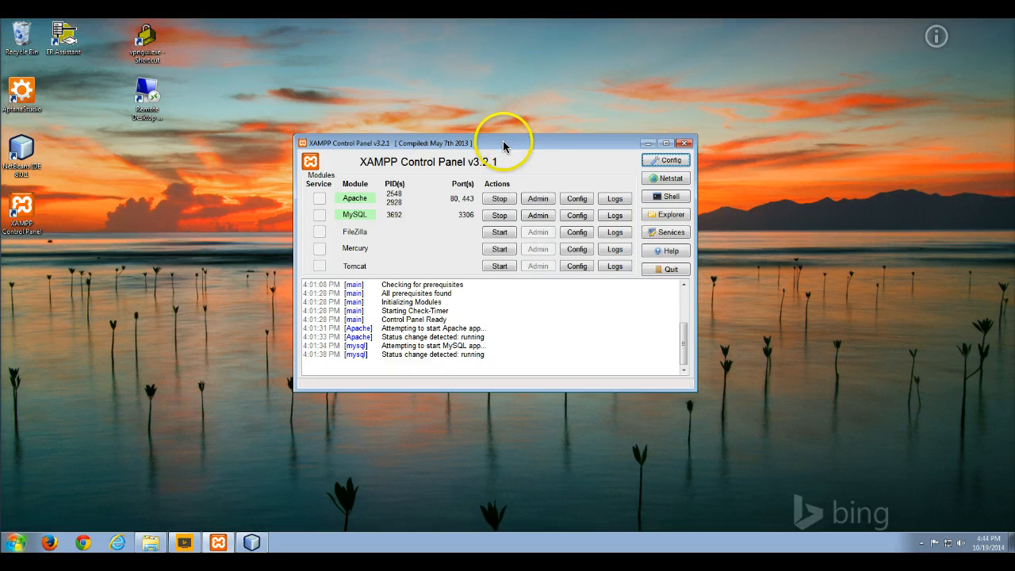
# Step: Open the MySQL administration page from the XAMPP Control Panel and show the users overview in phpMyAdmin
pyautogui.moveTo(505, 144)
pyautogui.mouseDown()
pyautogui.moveTo(471, 148)
pyautogui.moveTo(508, 136)
pyautogui.mouseUp()
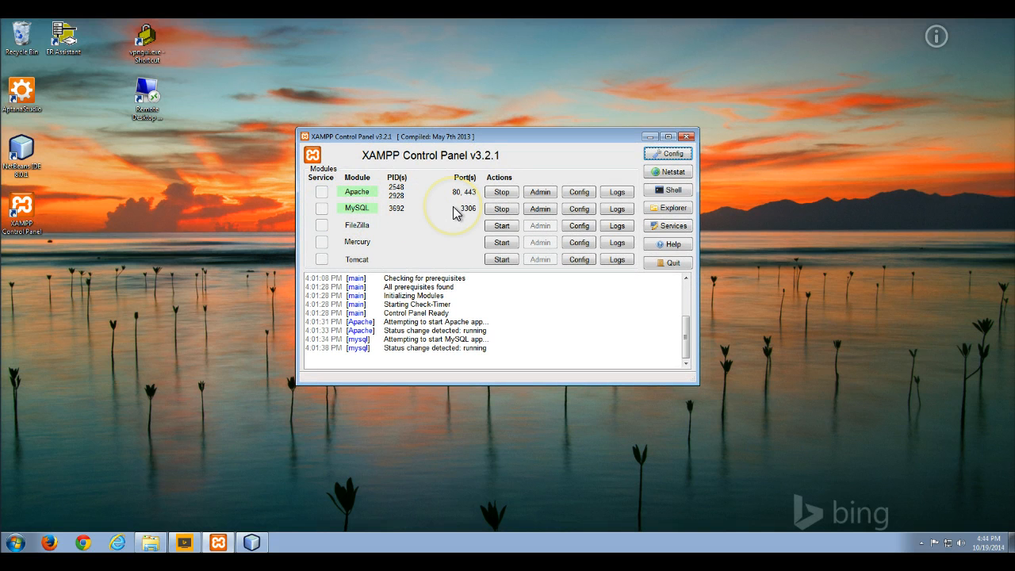
pyautogui.click(539, 208)
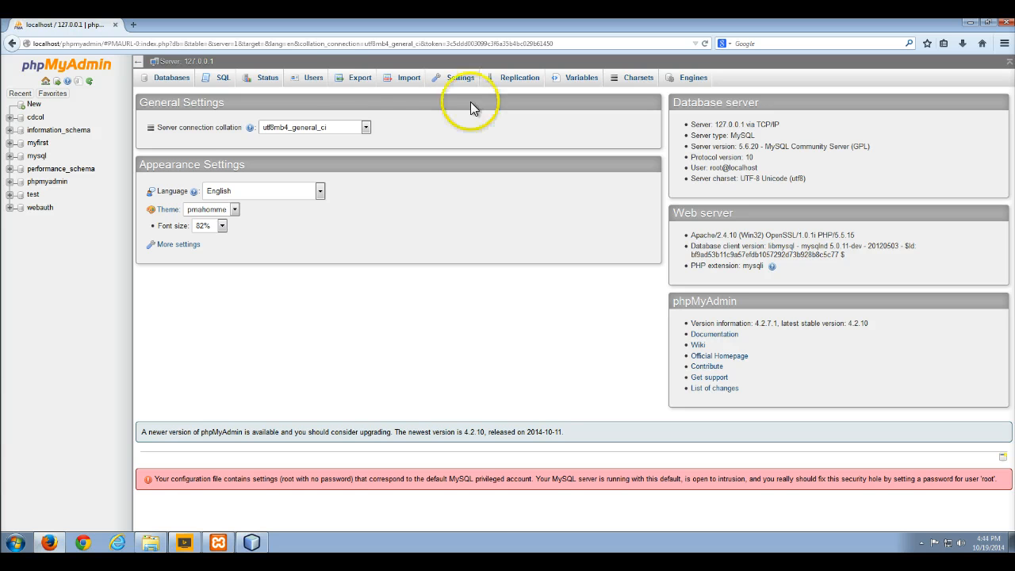
pyautogui.click(314, 79)
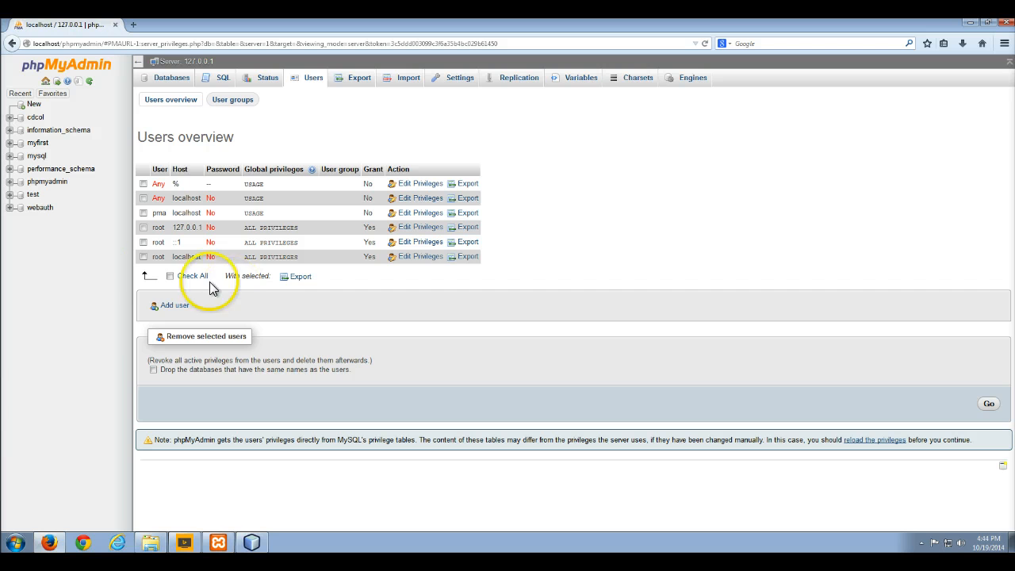
pyautogui.click(144, 257)
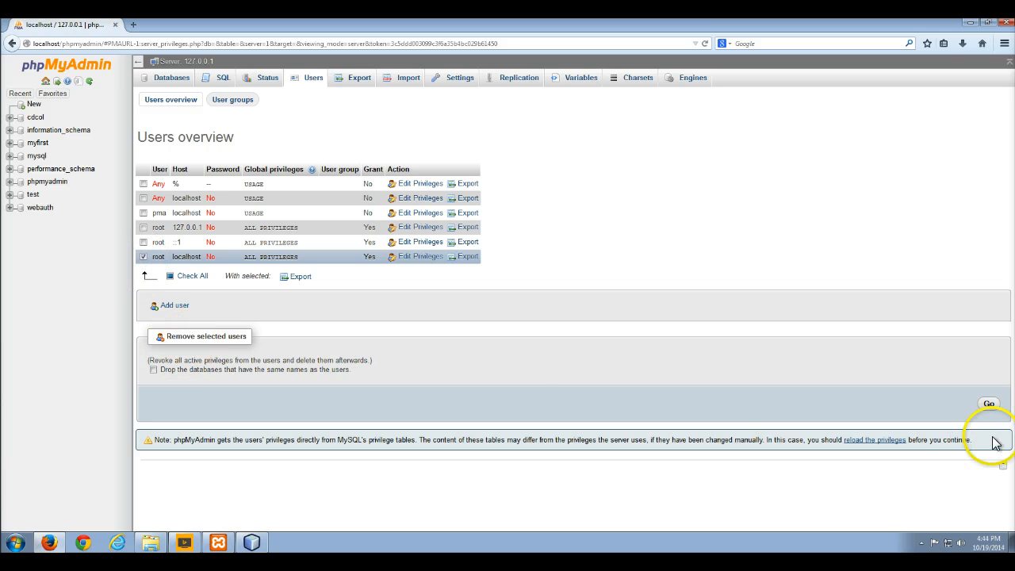
pyautogui.click(142, 256)
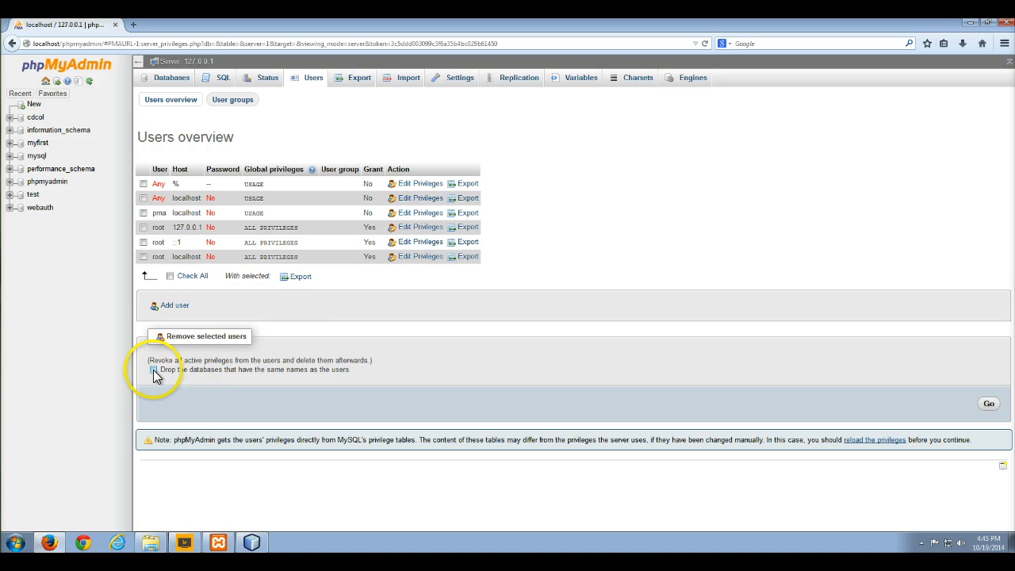
pyautogui.click(143, 256)
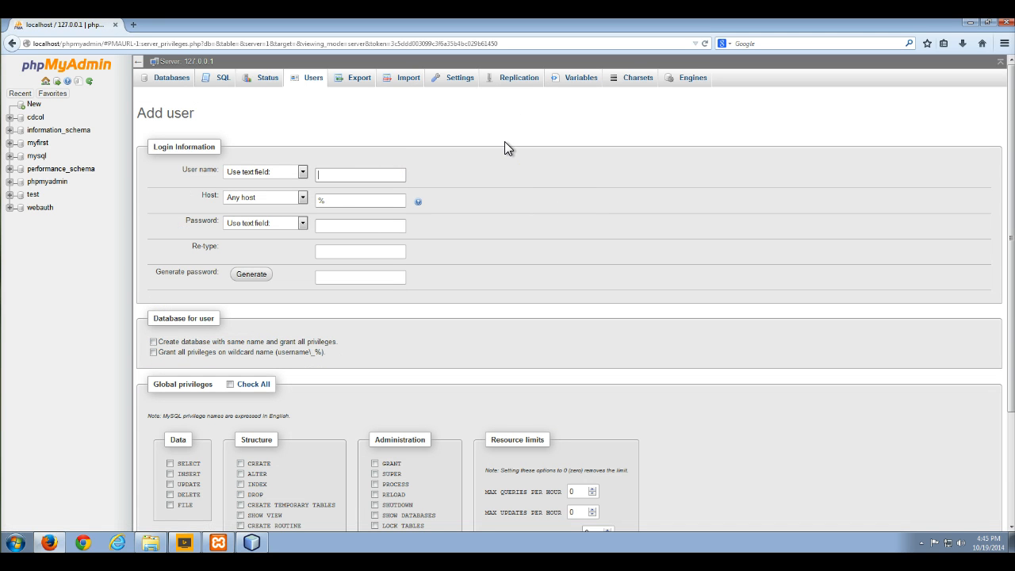
# Step: Fill in the new user's login information with user name user1, host Local and a generated password
pyautogui.write('user1')
pyautogui.click(302, 198)
pyautogui.click(302, 198)
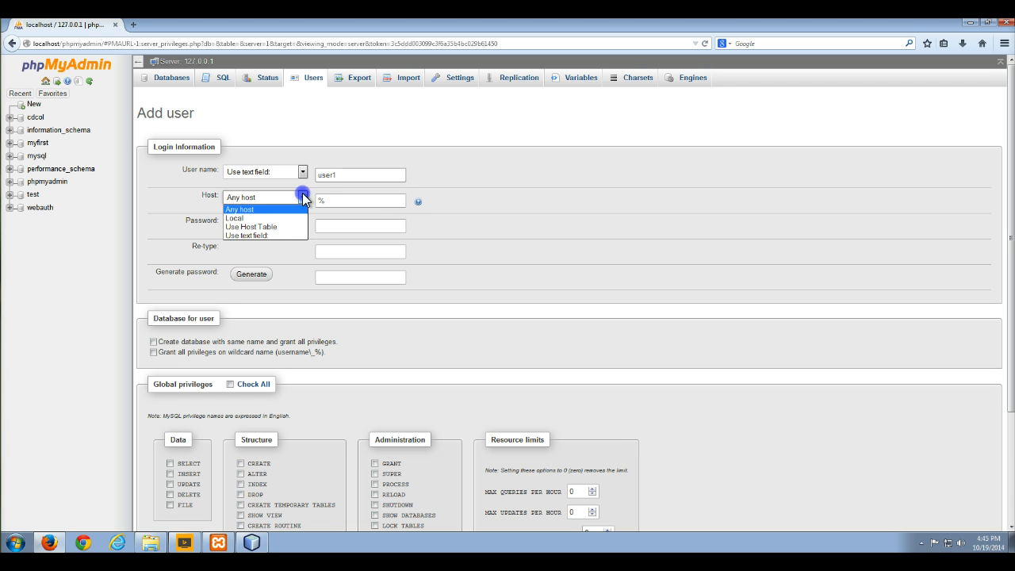
pyautogui.click(245, 219)
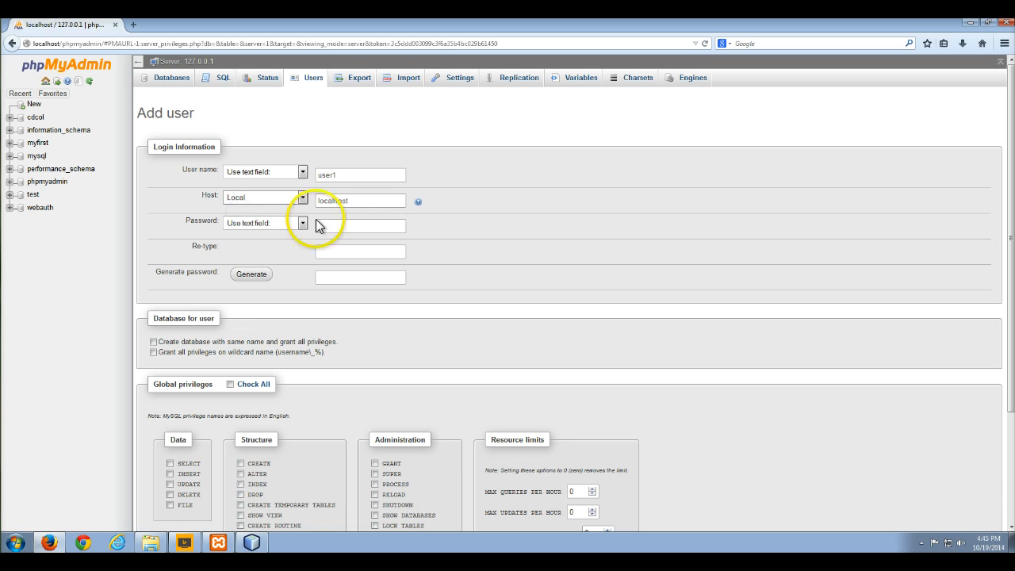
pyautogui.click(397, 226)
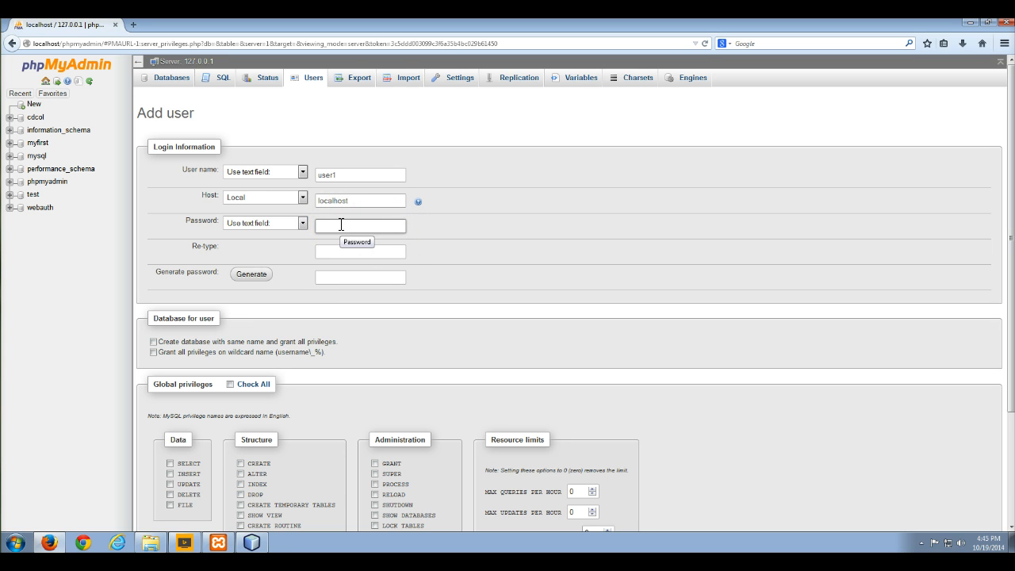
pyautogui.click(252, 274)
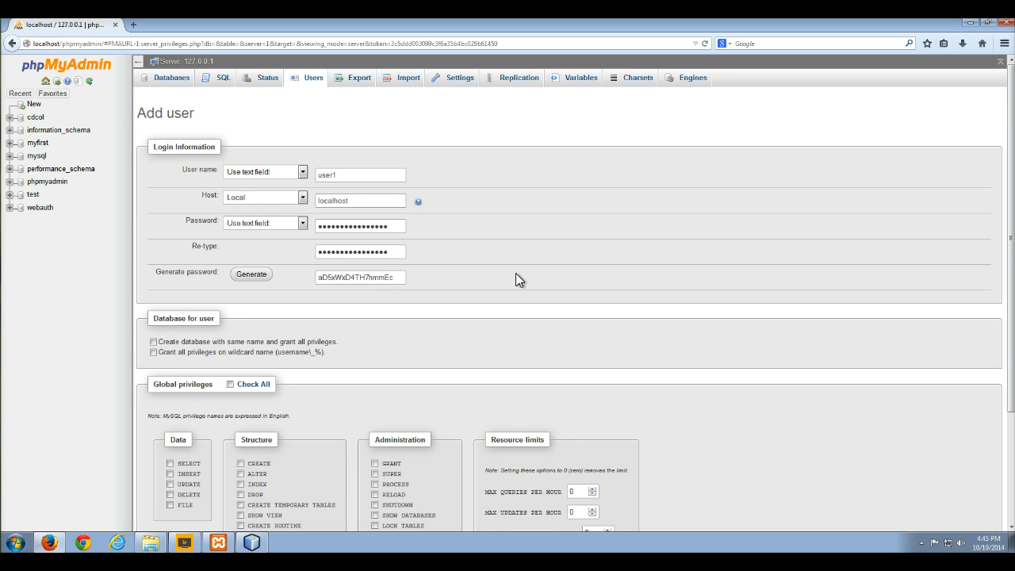
# Step: Examine the login information, database options, global privileges and resource limits in the form for adding a user
pyautogui.scroll(-3, 515, 273)
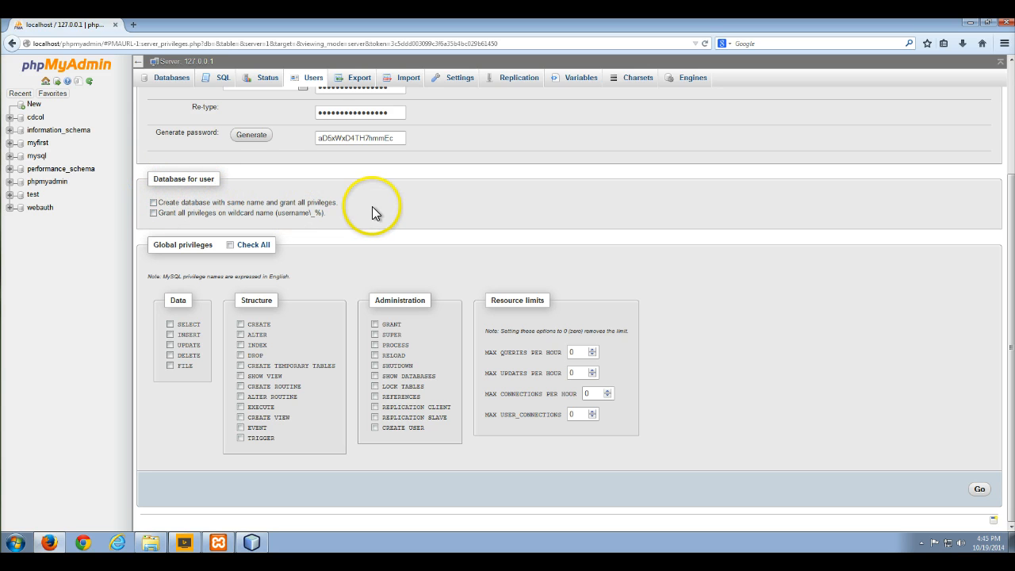
pyautogui.scroll(2, 372, 206)
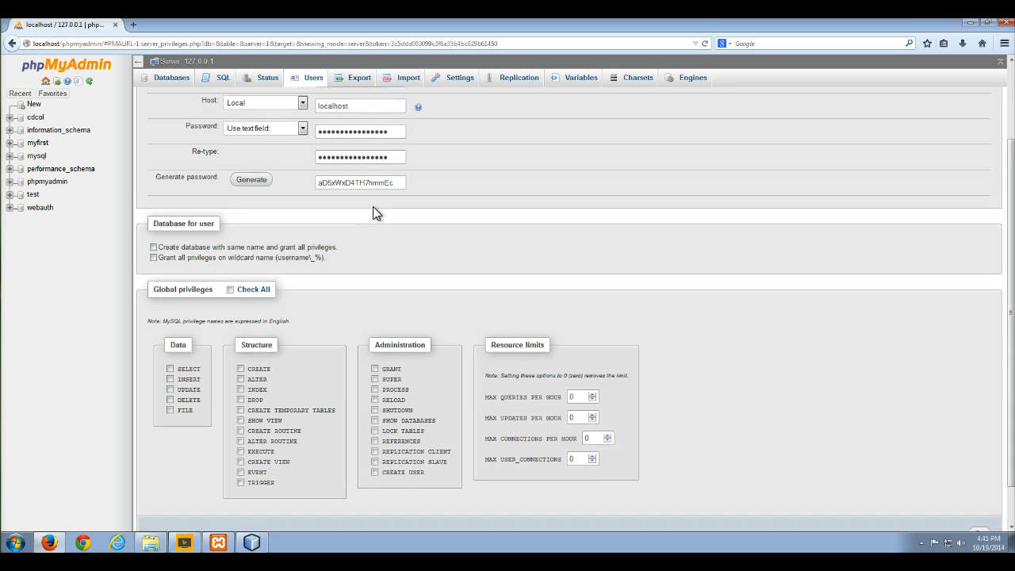
pyautogui.click(331, 99)
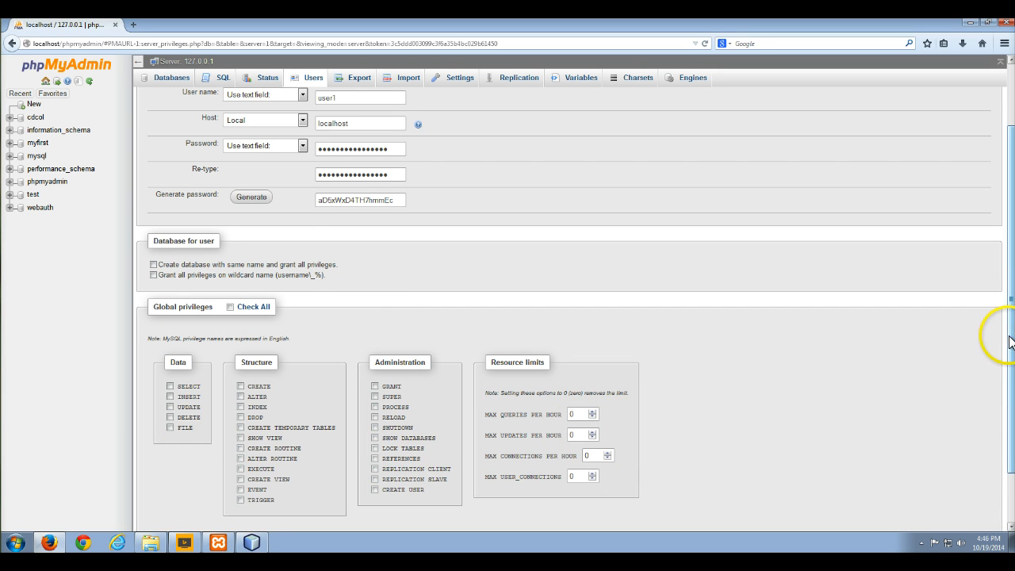
pyautogui.scroll(-1, 1009, 341)
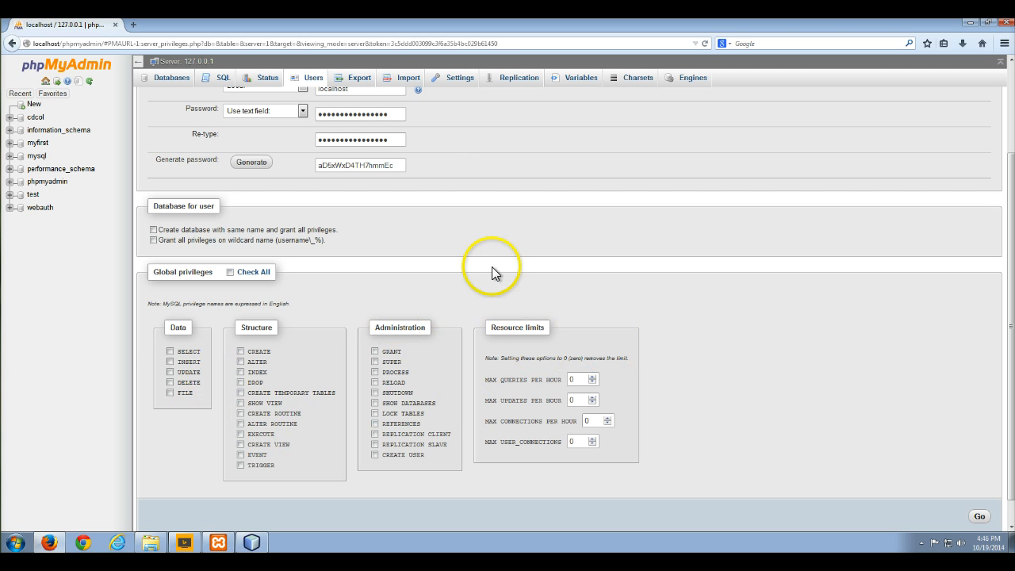
pyautogui.scroll(3, 491, 267)
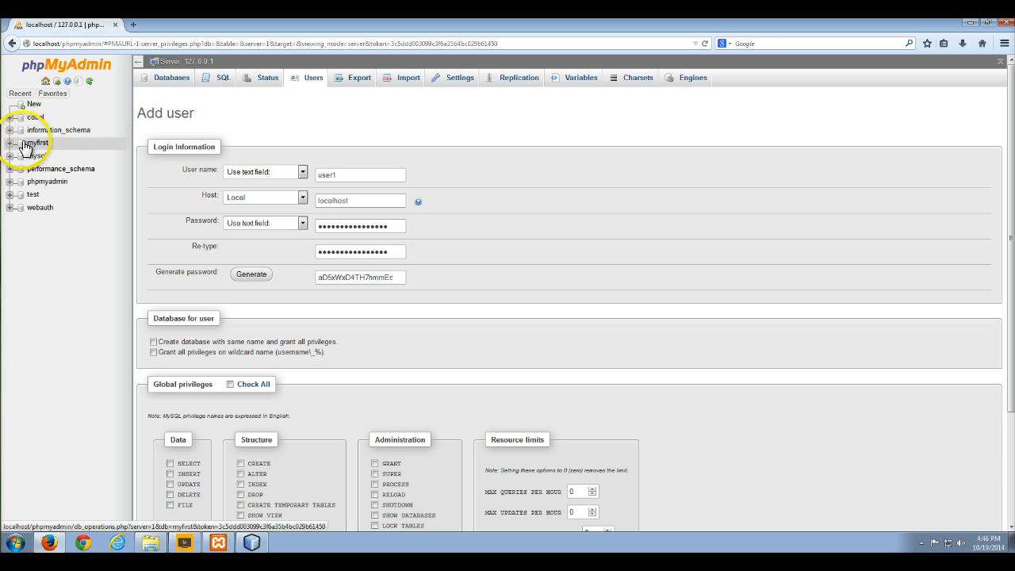
pyautogui.scroll(-1, 587, 284)
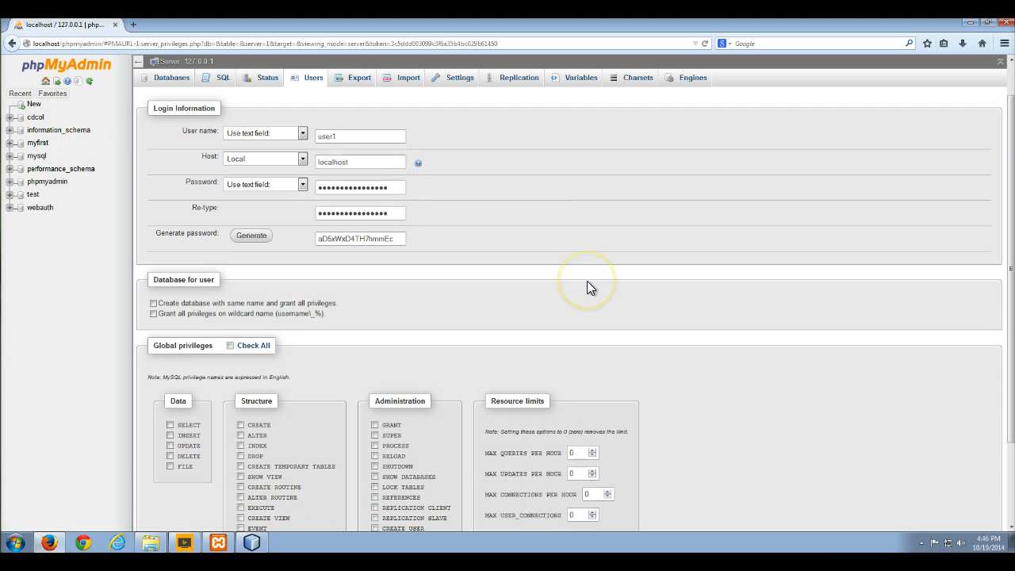
pyautogui.scroll(-3, 586, 281)
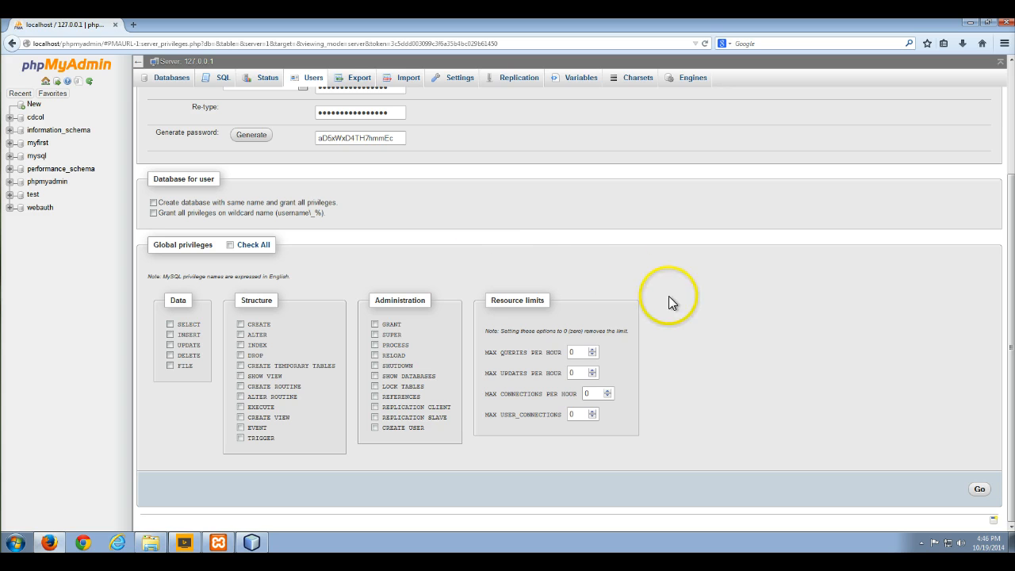
pyautogui.scroll(3, 581, 254)
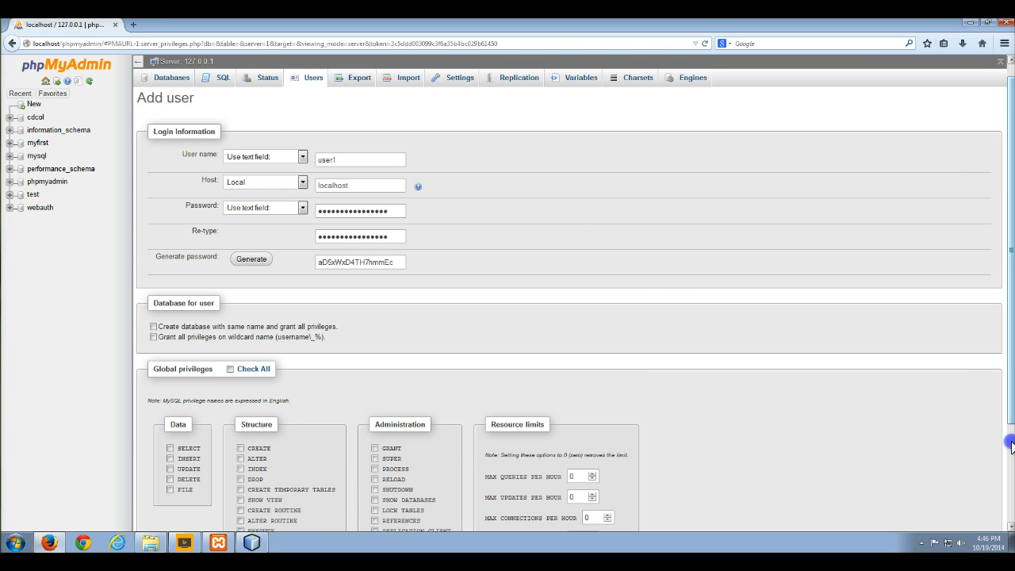
# Step: Create user1 with no global privileges selected and dismiss the resulting notice
pyautogui.moveTo(1011, 446); pyautogui.dragTo(1011, 507)
pyautogui.click(976, 484)
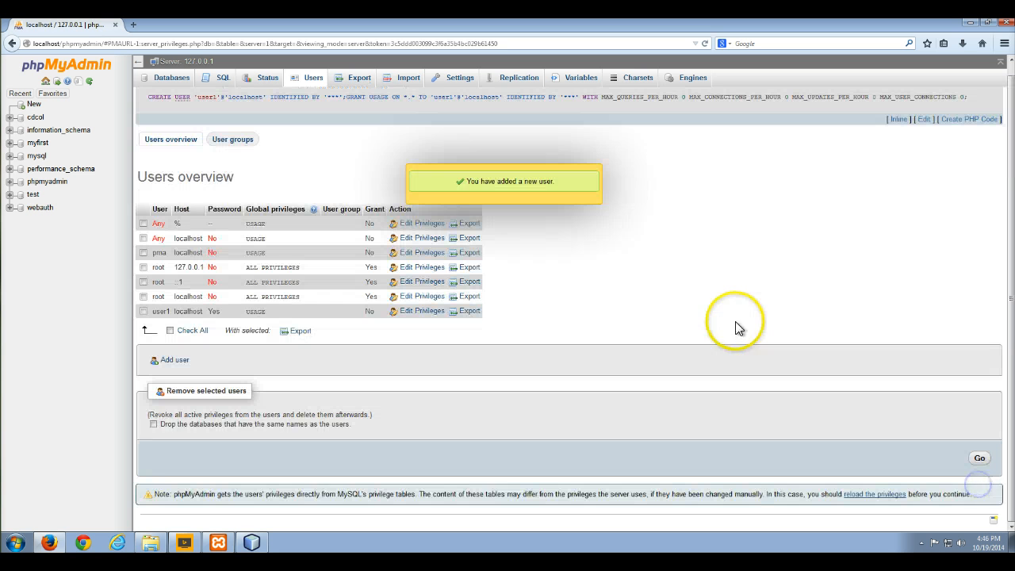
pyautogui.click(511, 179)
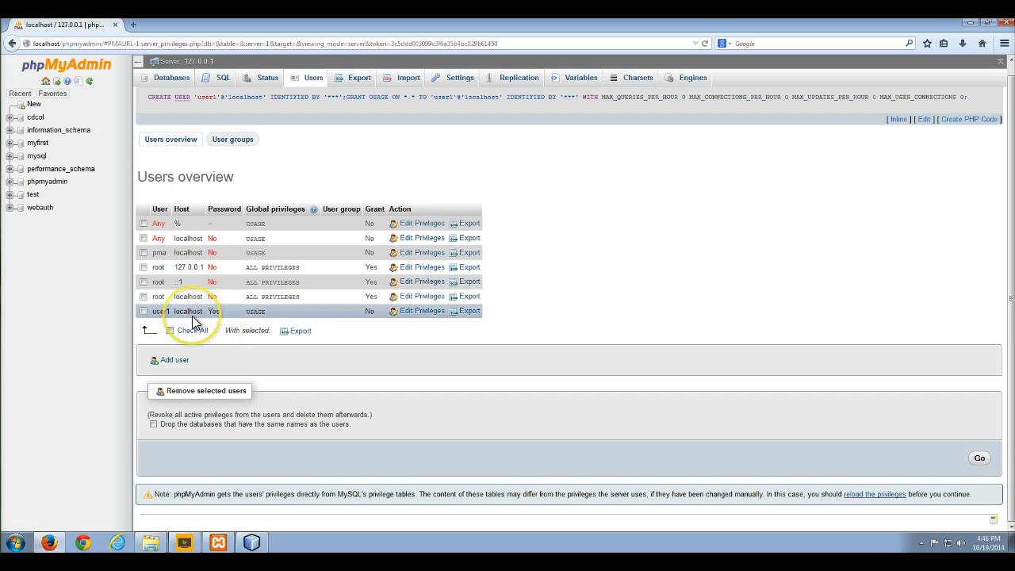
# Step: Open user1's database-specific privileges for the myfirst database and check the description of the REFERENCES privilege
pyautogui.click(423, 311)
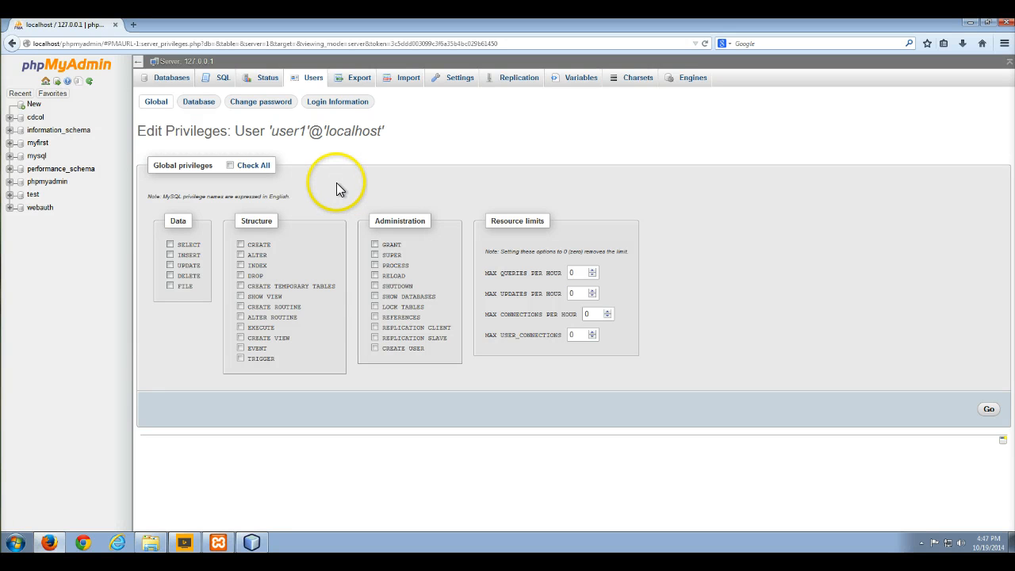
pyautogui.click(191, 103)
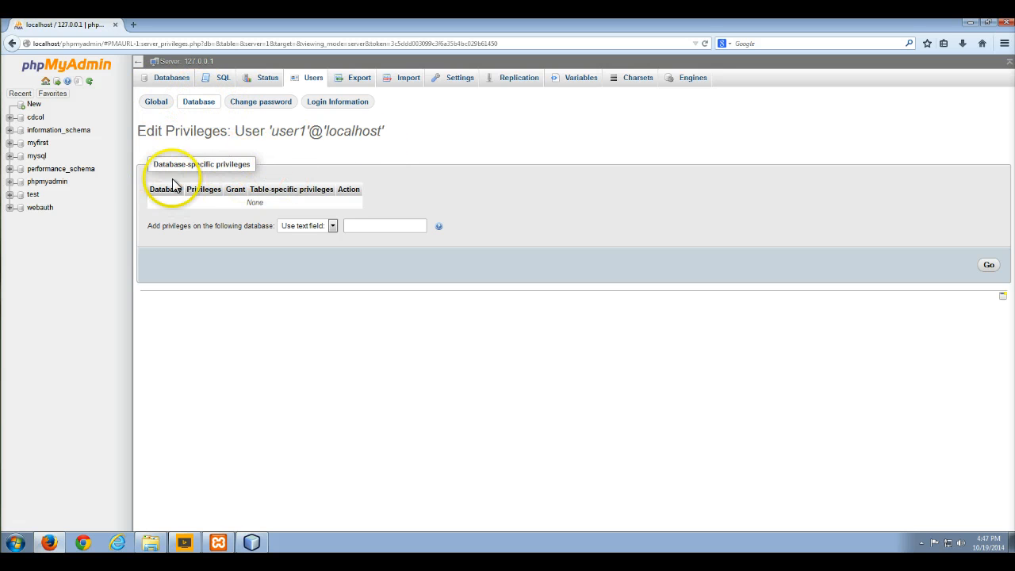
pyautogui.click(332, 227)
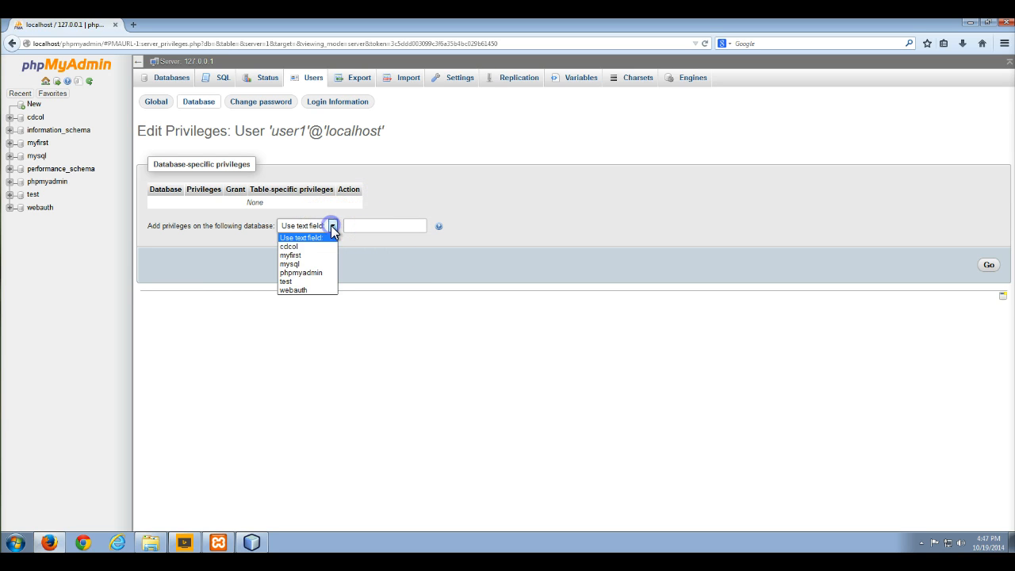
pyautogui.click(293, 255)
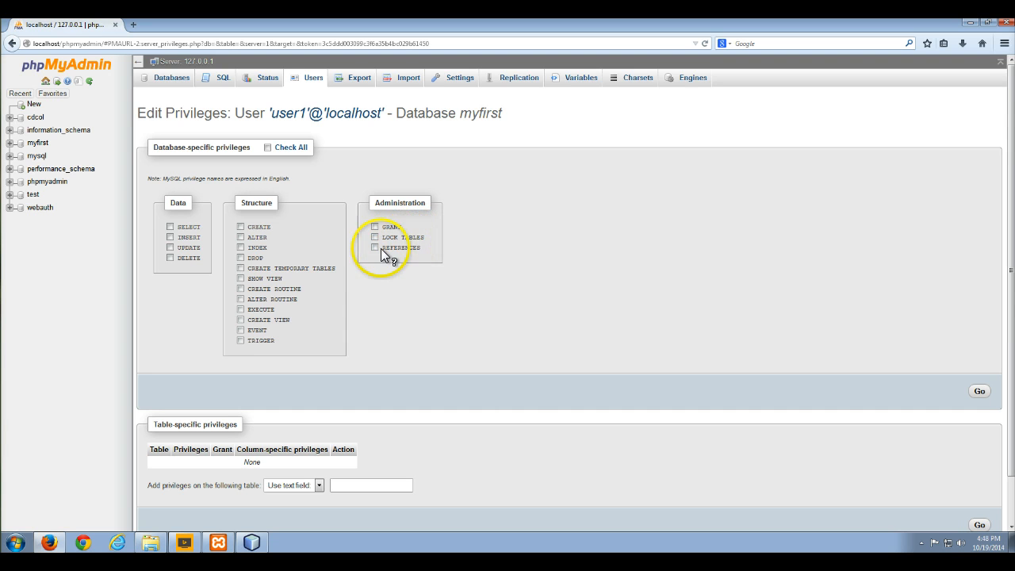
pyautogui.moveTo(411, 253)
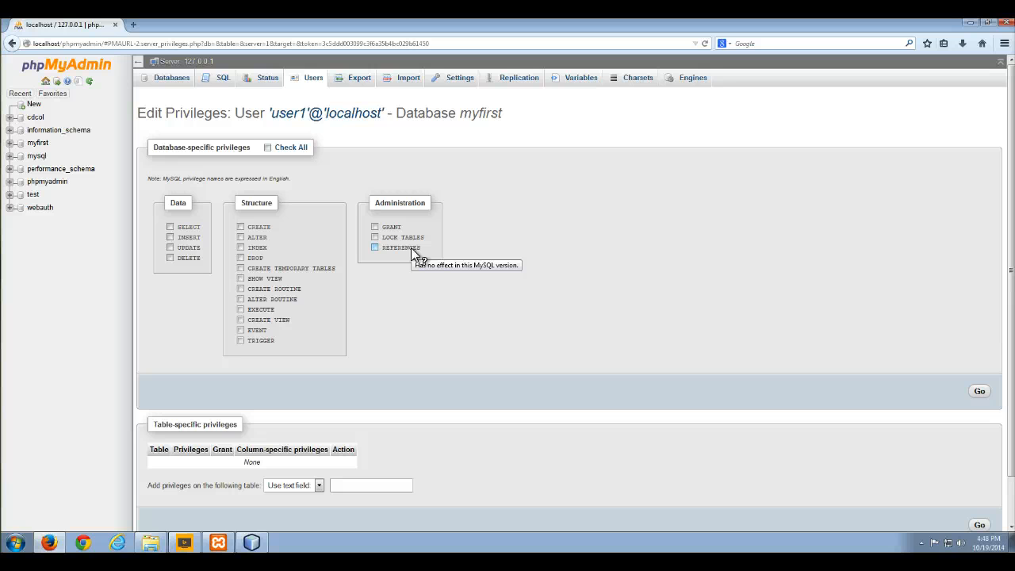
pyautogui.click(395, 248)
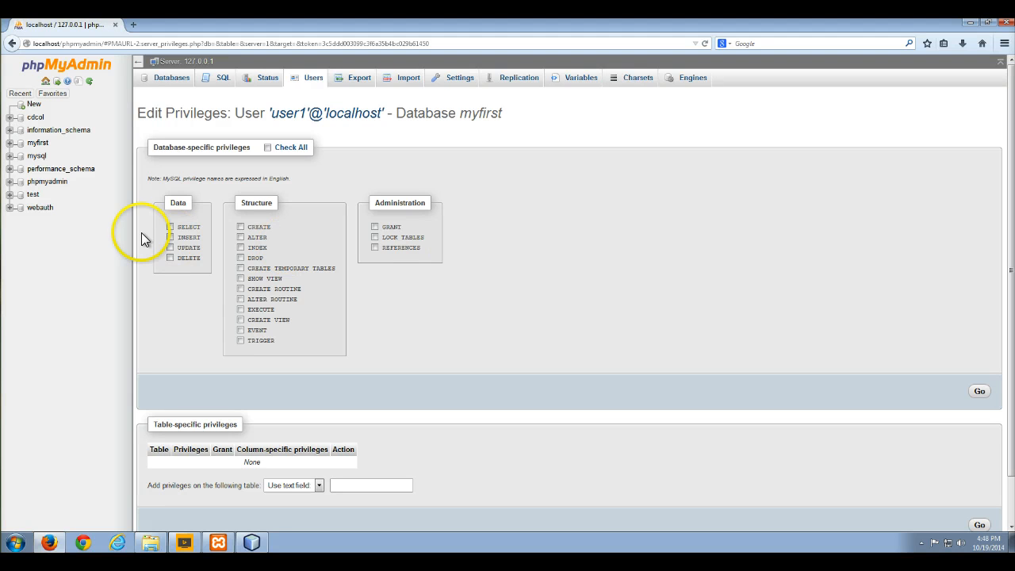
pyautogui.click(170, 227)
pyautogui.click(170, 237)
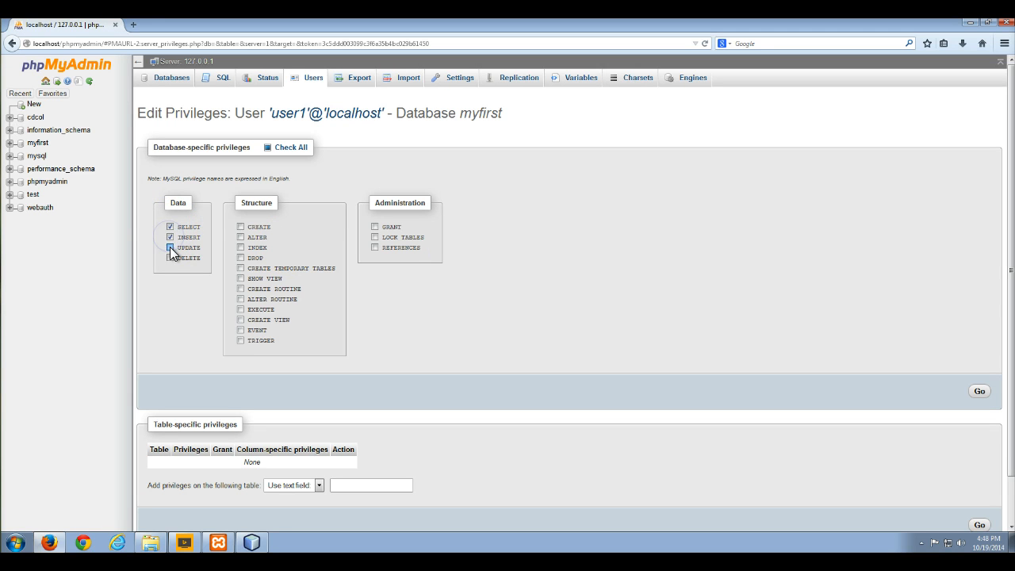
pyautogui.click(169, 246)
pyautogui.click(169, 258)
pyautogui.scroll(-1, 582, 273)
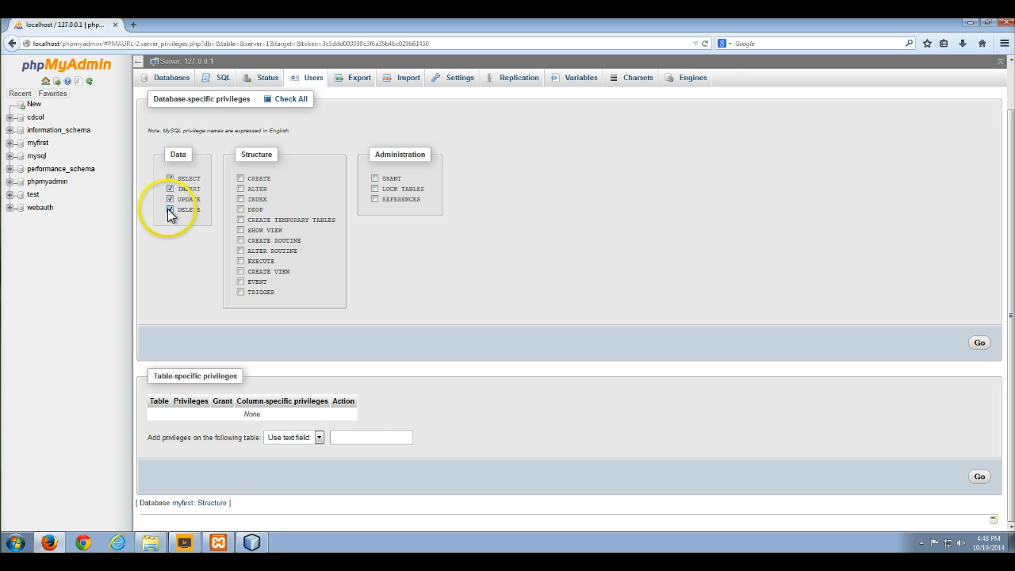
pyautogui.click(169, 189)
pyautogui.click(170, 177)
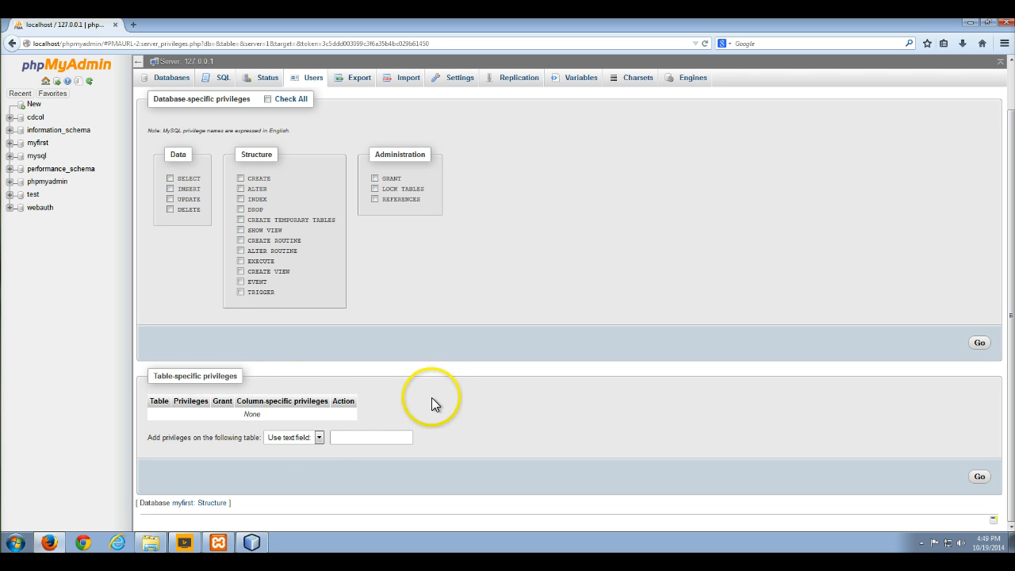
# Step: Open user1's table-specific privileges for the userinfo table and select fname, lname and email for SELECT
pyautogui.click(319, 437)
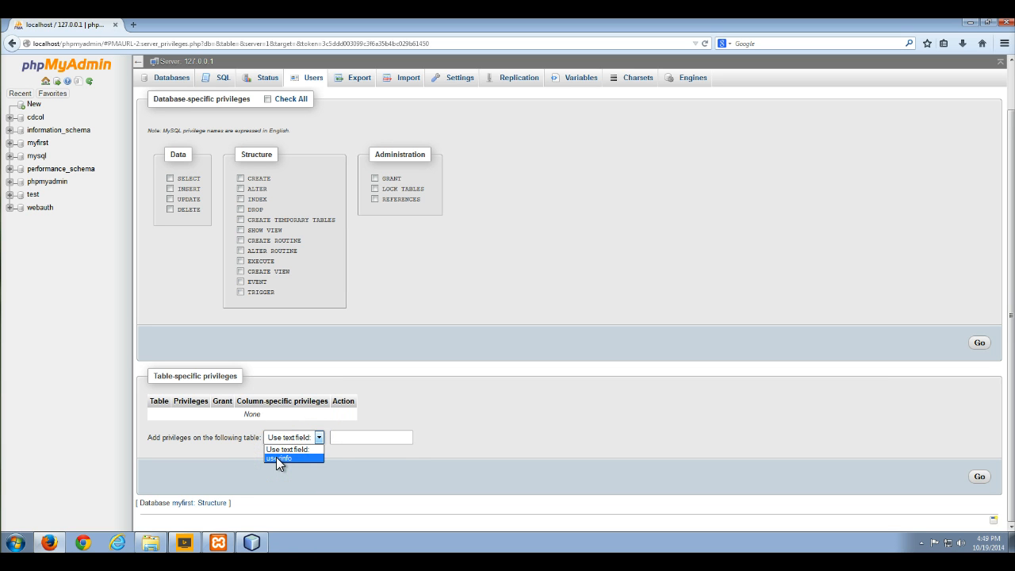
pyautogui.click(291, 465)
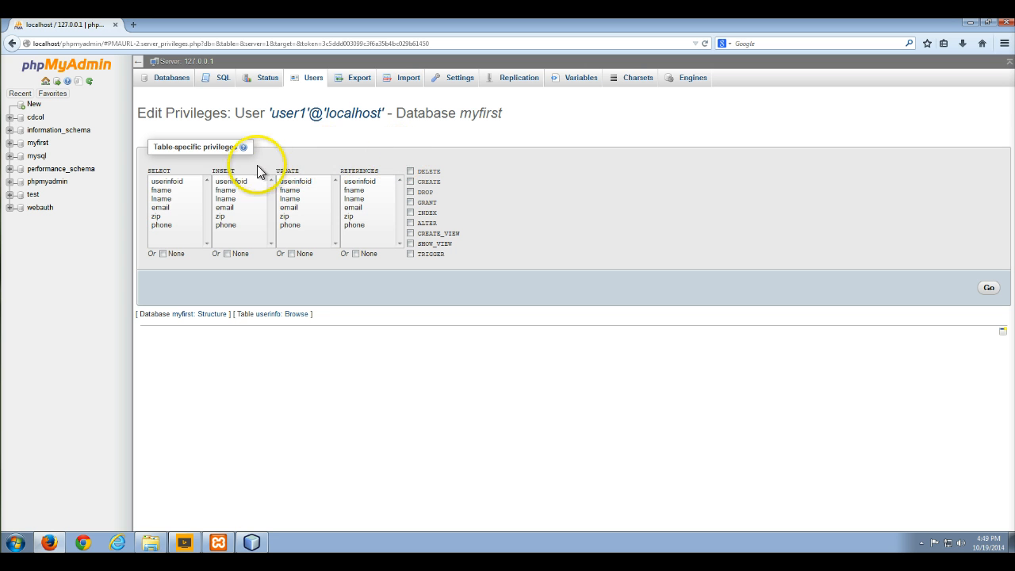
pyautogui.click(163, 184)
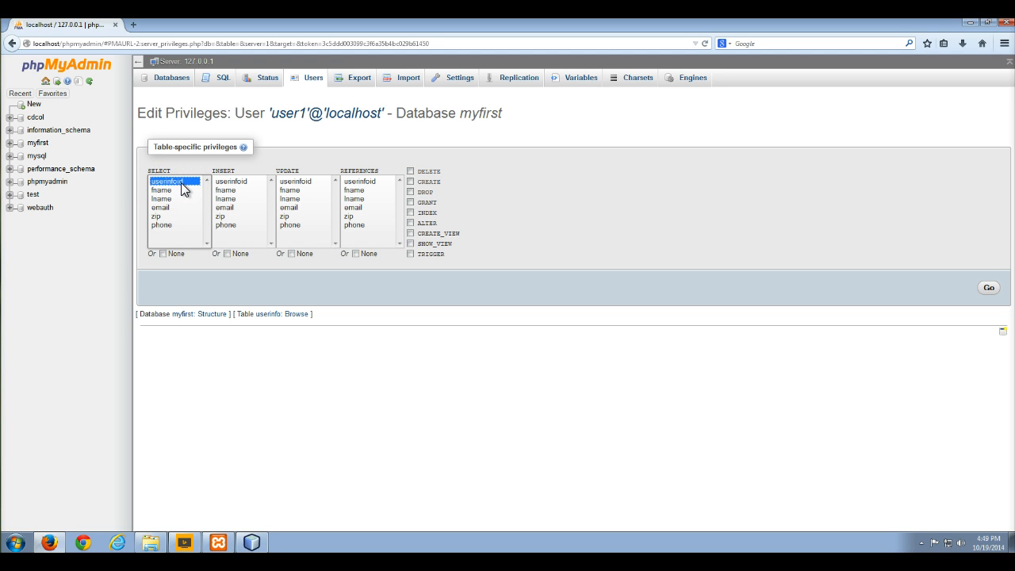
pyautogui.click(171, 191)
pyautogui.moveTo(167, 192); pyautogui.dragTo(164, 210)
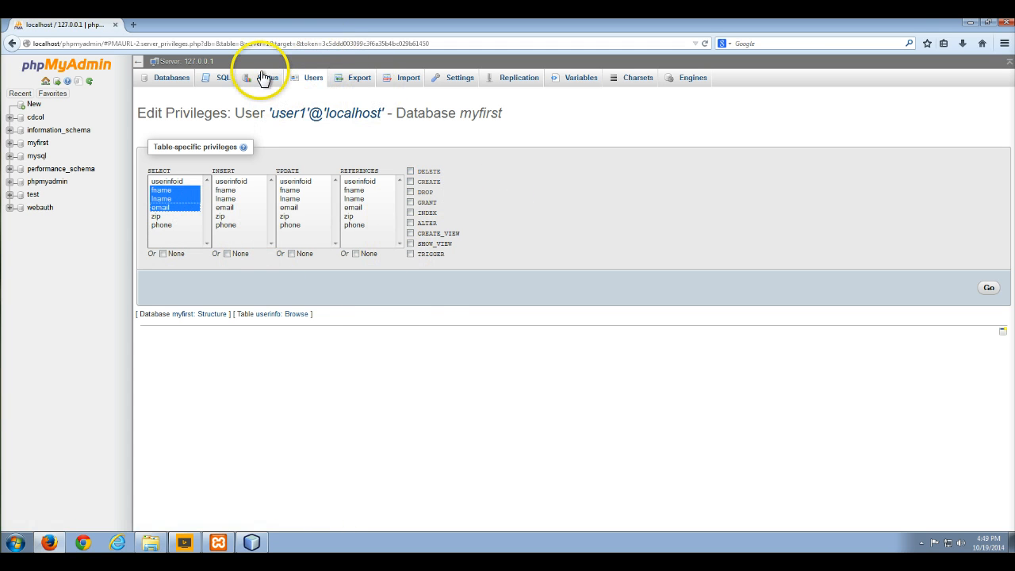
# Step: Grant user1 the SELECT, INSERT, UPDATE and DELETE privileges on the myfirst database
pyautogui.click(314, 79)
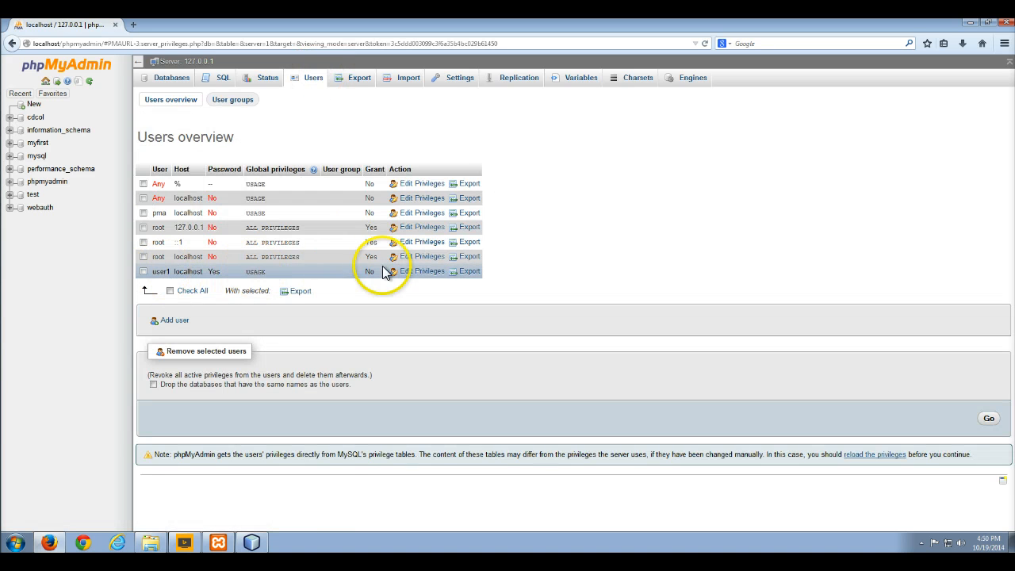
pyautogui.click(420, 272)
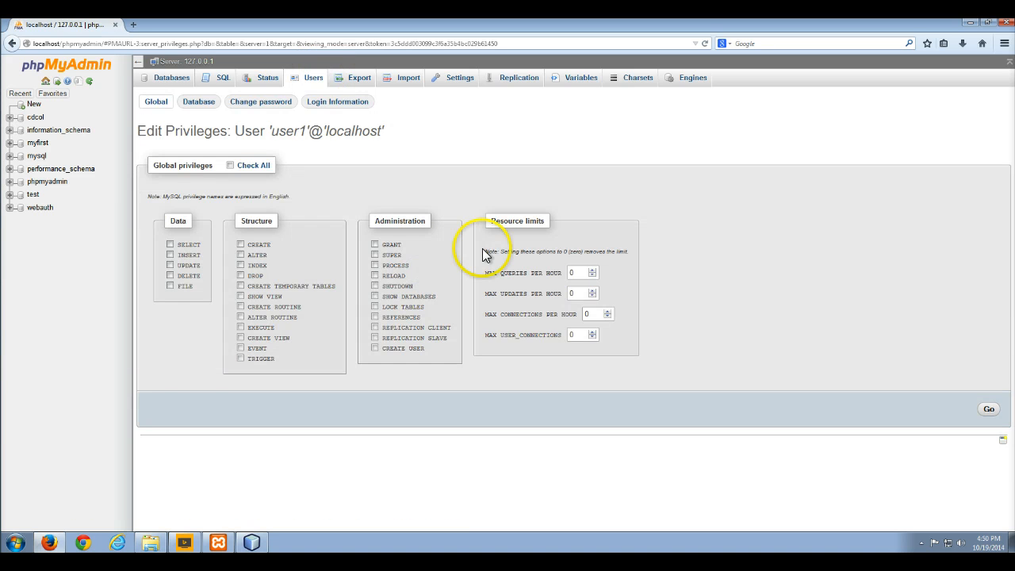
pyautogui.click(187, 103)
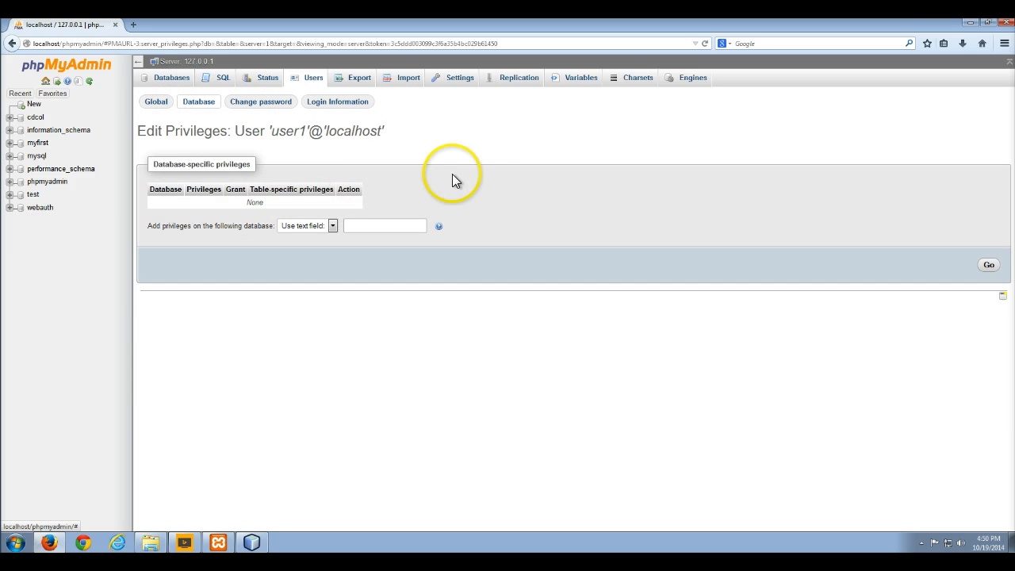
pyautogui.click(332, 225)
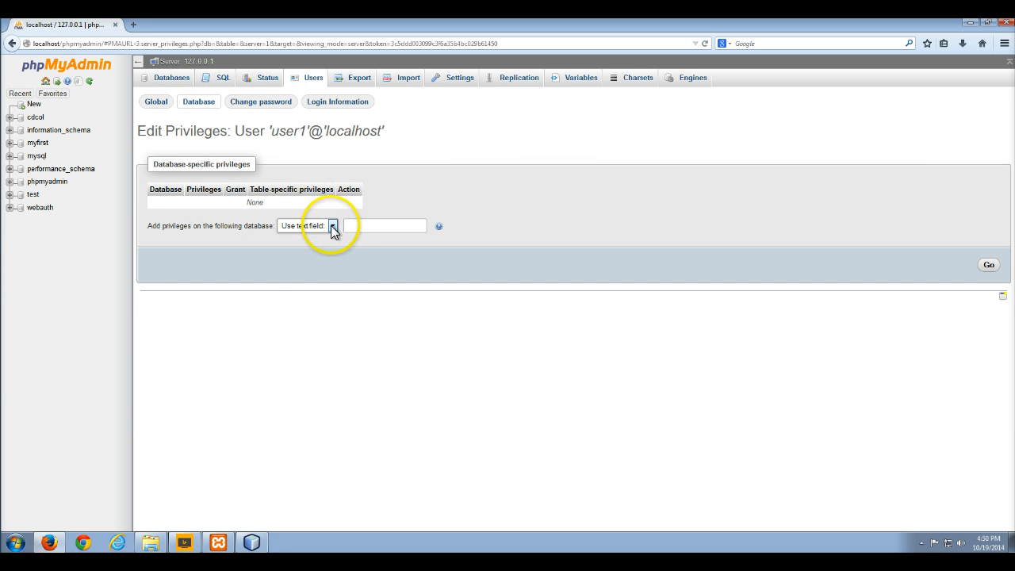
pyautogui.click(300, 255)
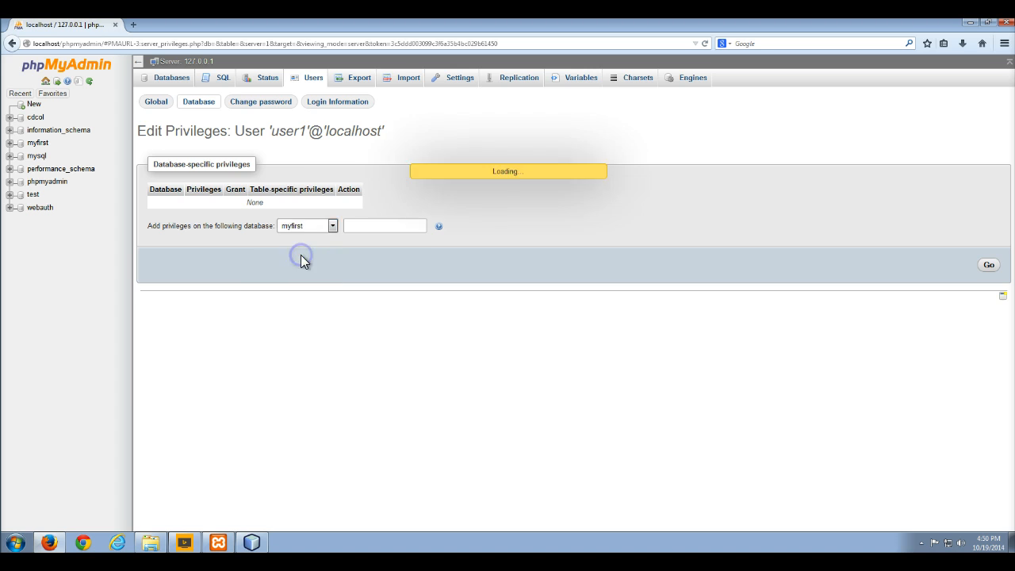
pyautogui.click(170, 227)
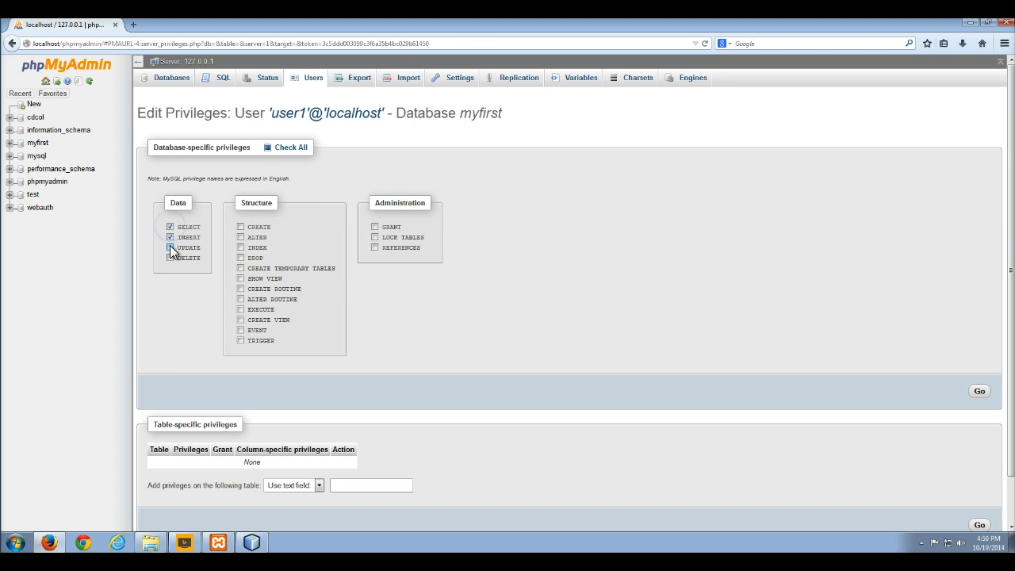
pyautogui.click(170, 258)
pyautogui.click(980, 391)
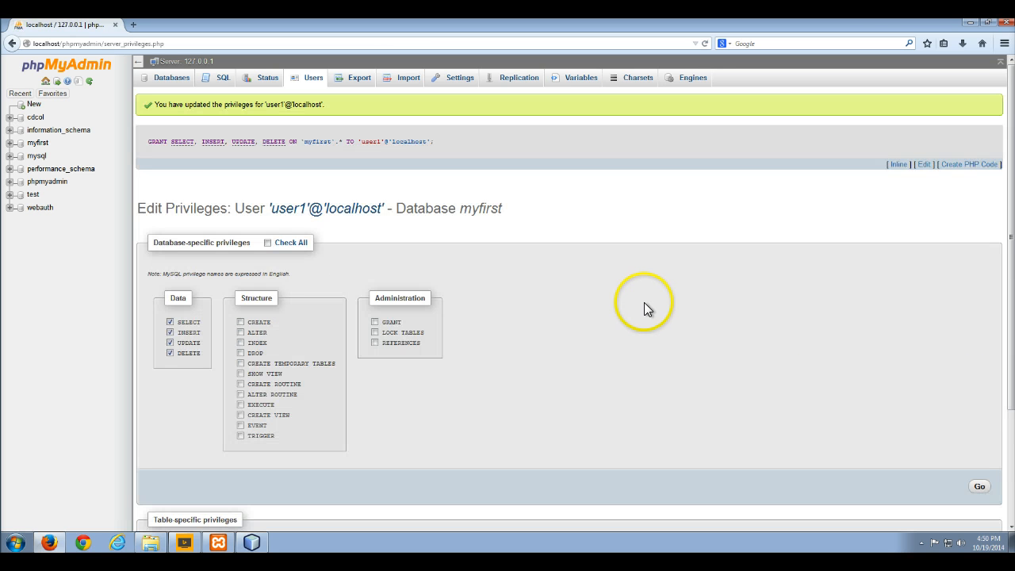